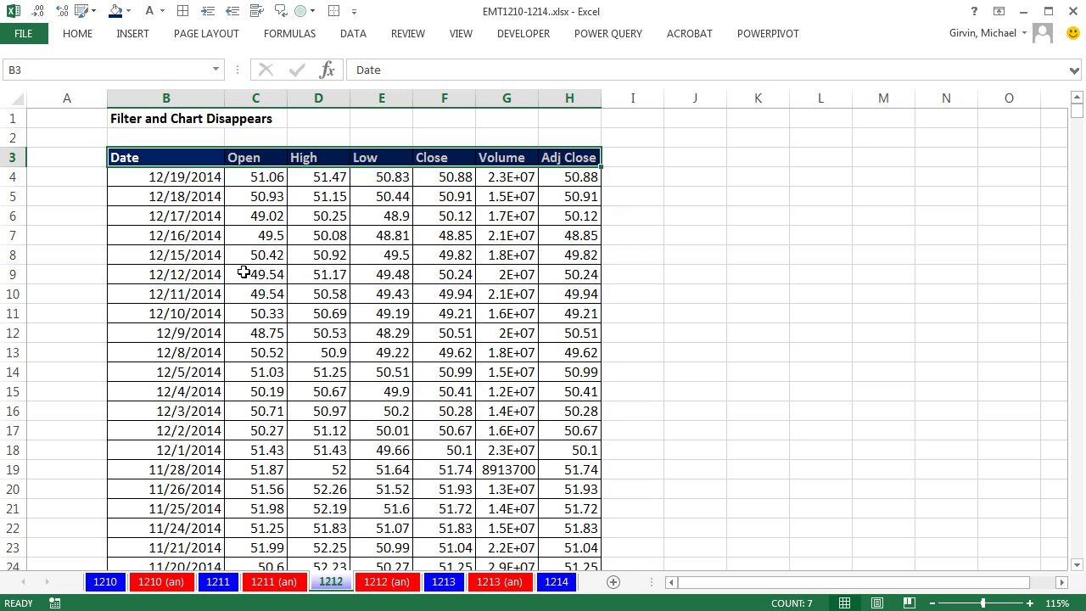
# - Select the Date column from B3 to the bottom, plus the Adj Close column from H4709 up to its header
pyautogui.click(268, 200)
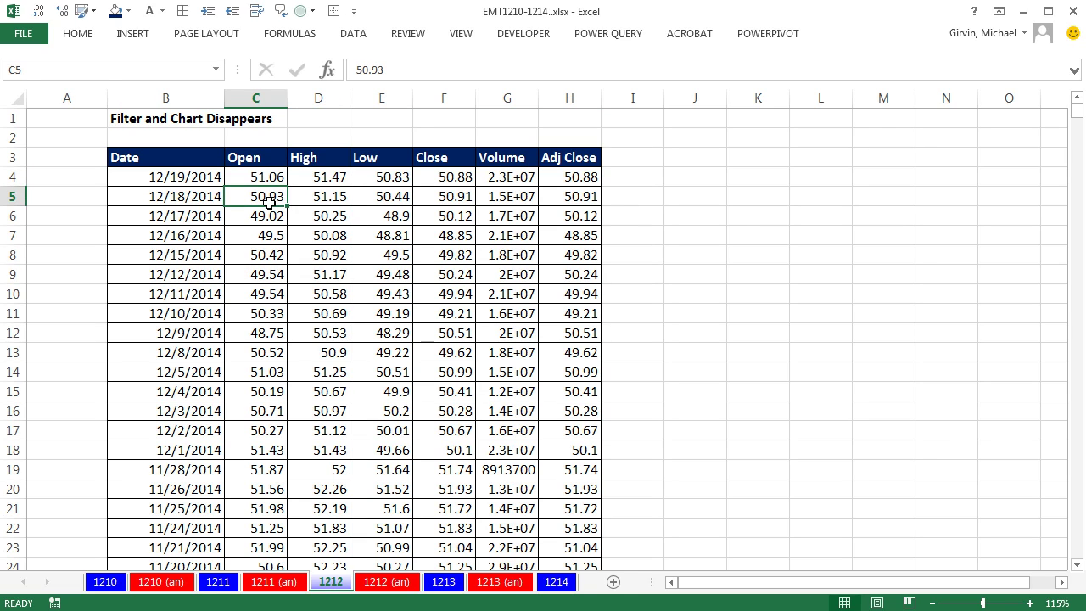
pyautogui.click(149, 157)
pyautogui.hotkey('ctrl', 'shift', 'Down')
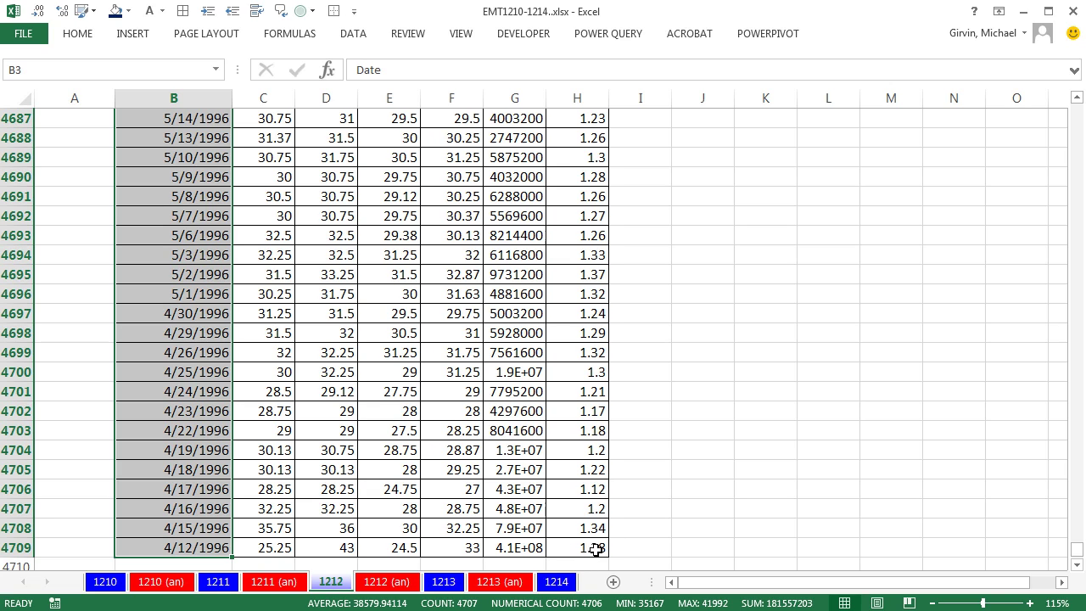
pyautogui.press('ctrl')
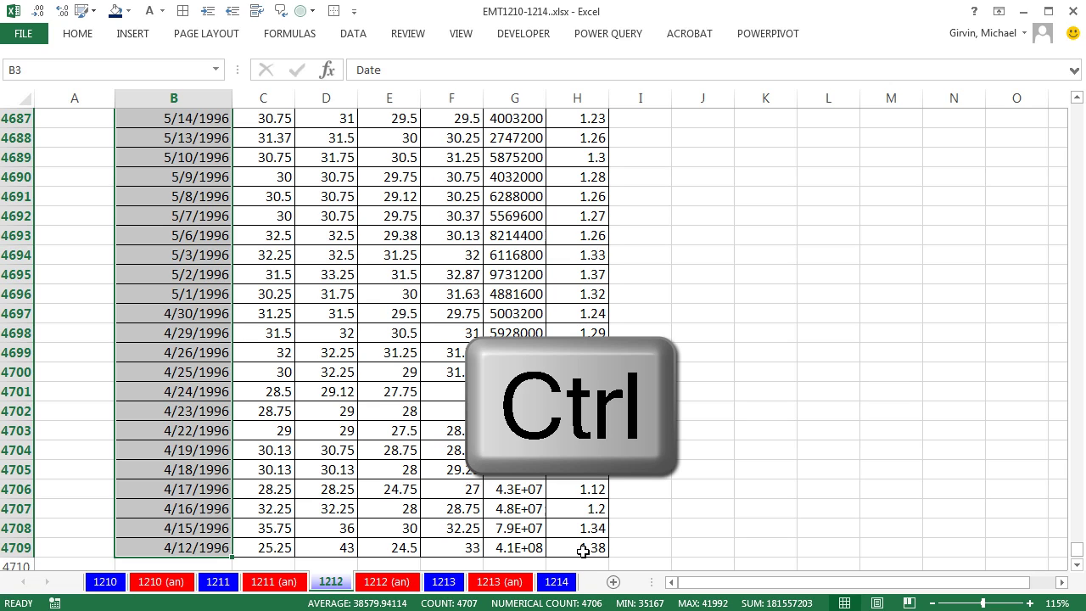
pyautogui.keyDown('ctrl'); pyautogui.click(583, 550); pyautogui.keyUp('ctrl')
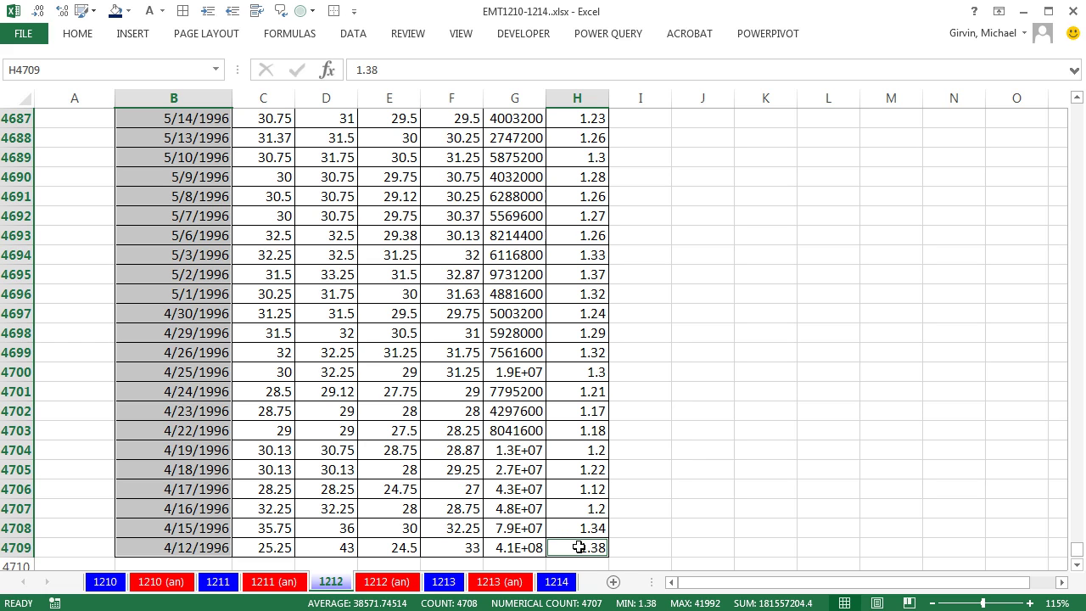
pyautogui.hotkey('ctrl', 'shift', 'Up')
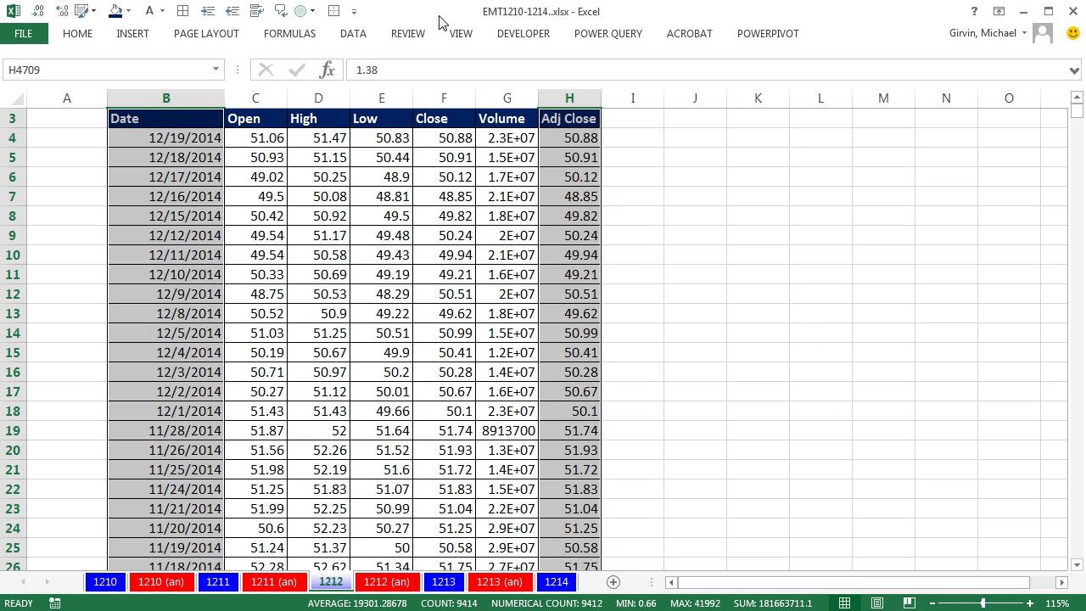
pyautogui.scroll(1, 586, 290)
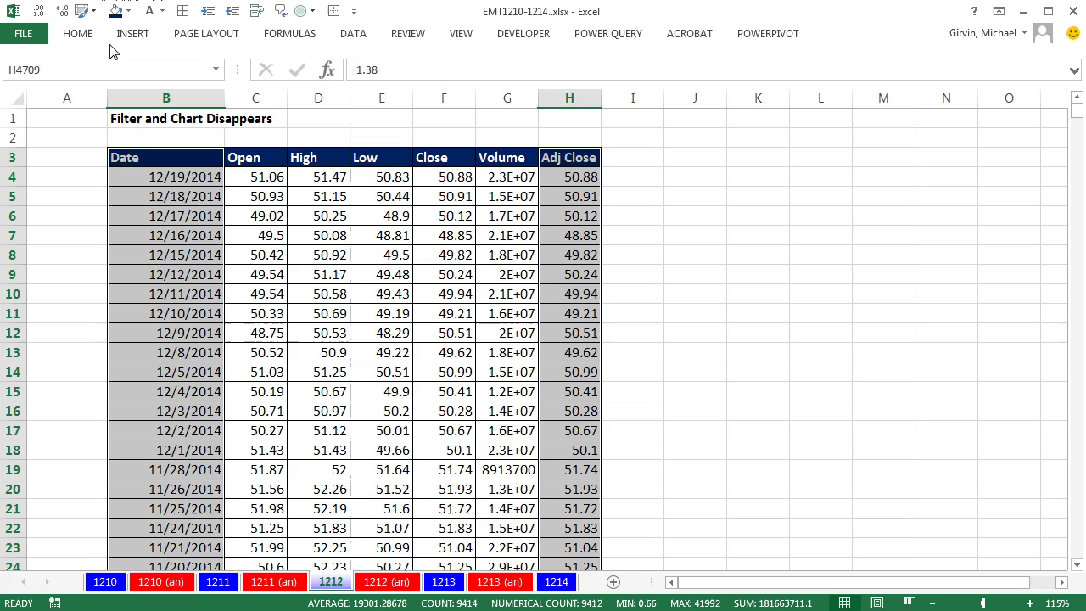
# - Insert a 2-D line chart of Adj Close and move it beside the table near column I
pyautogui.click(125, 37)
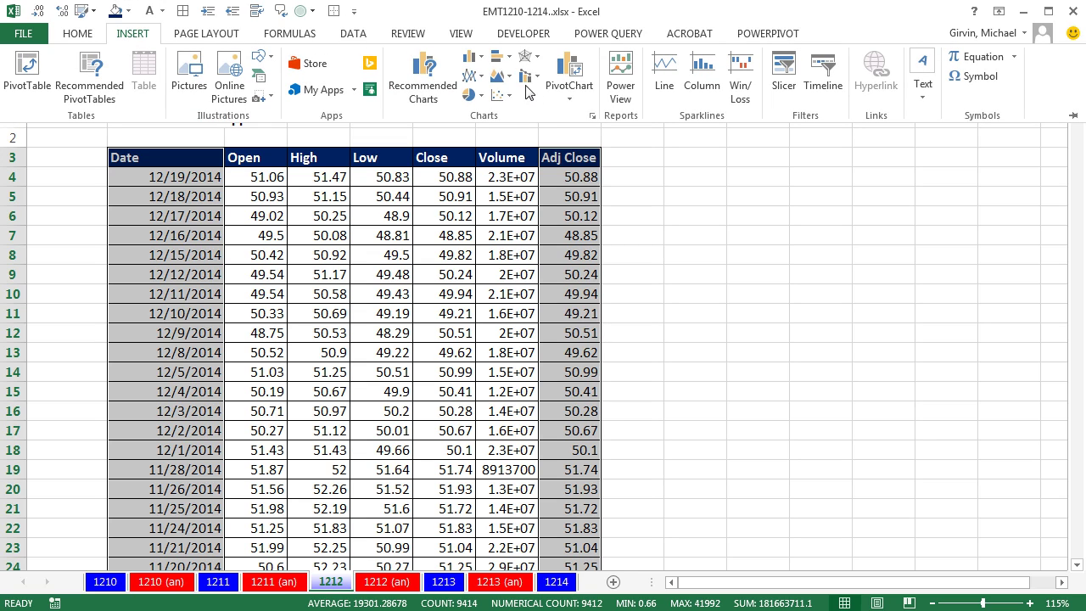
pyautogui.click(483, 76)
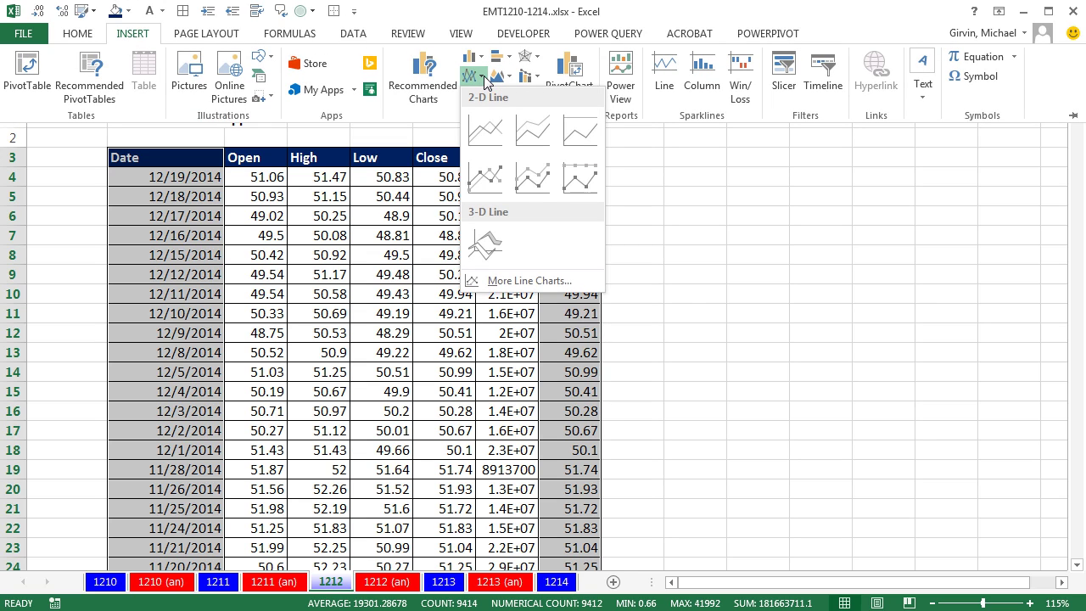
pyautogui.click(488, 128)
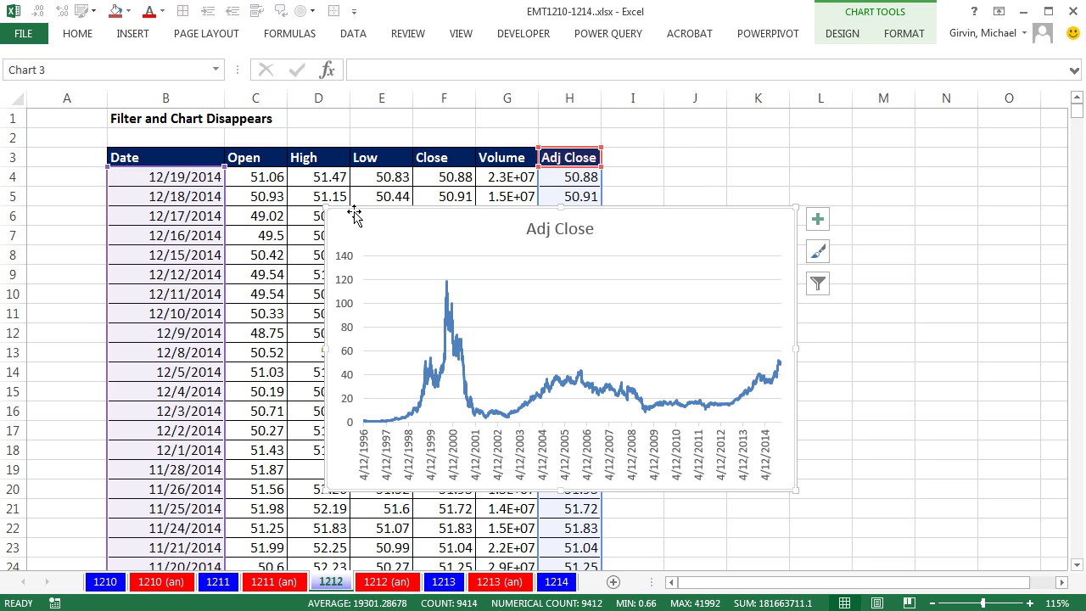
pyautogui.moveTo(355, 216); pyautogui.dragTo(643, 166)
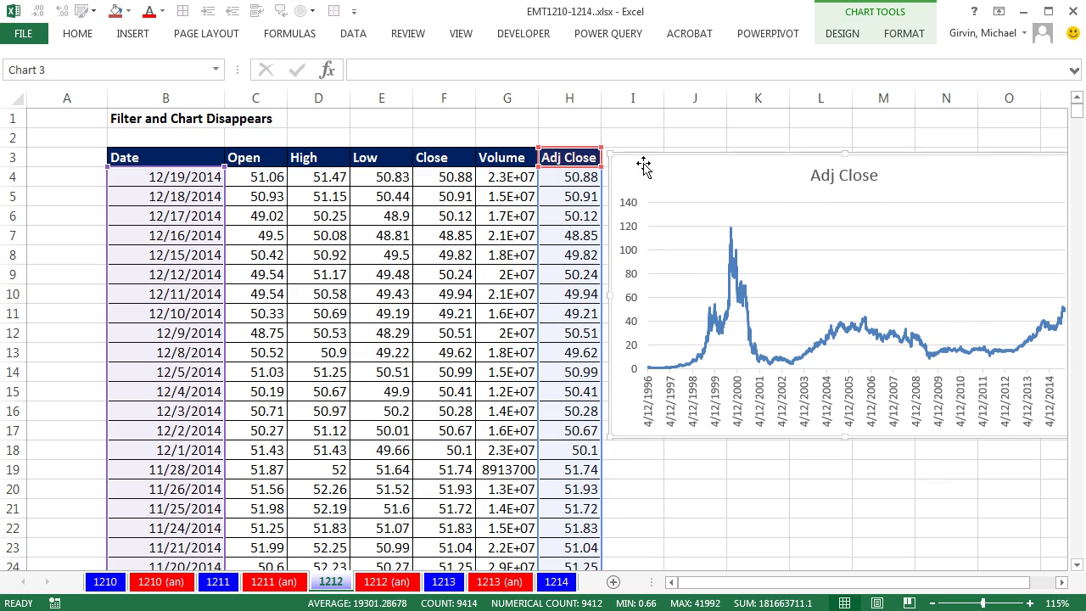
pyautogui.scroll(-1, 1024, 514)
pyautogui.click(953, 157)
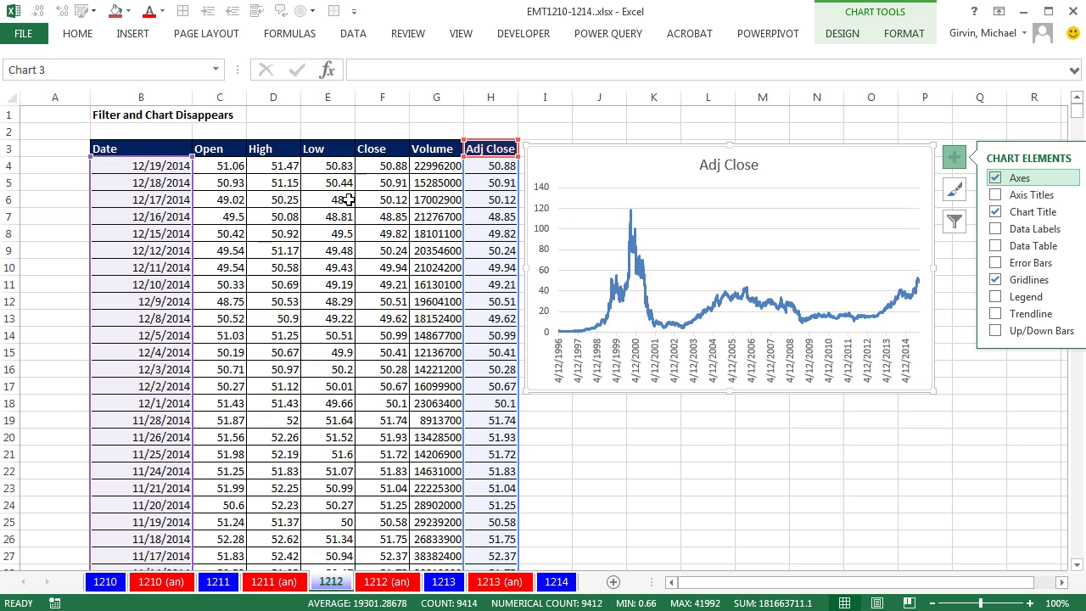
pyautogui.click(233, 199)
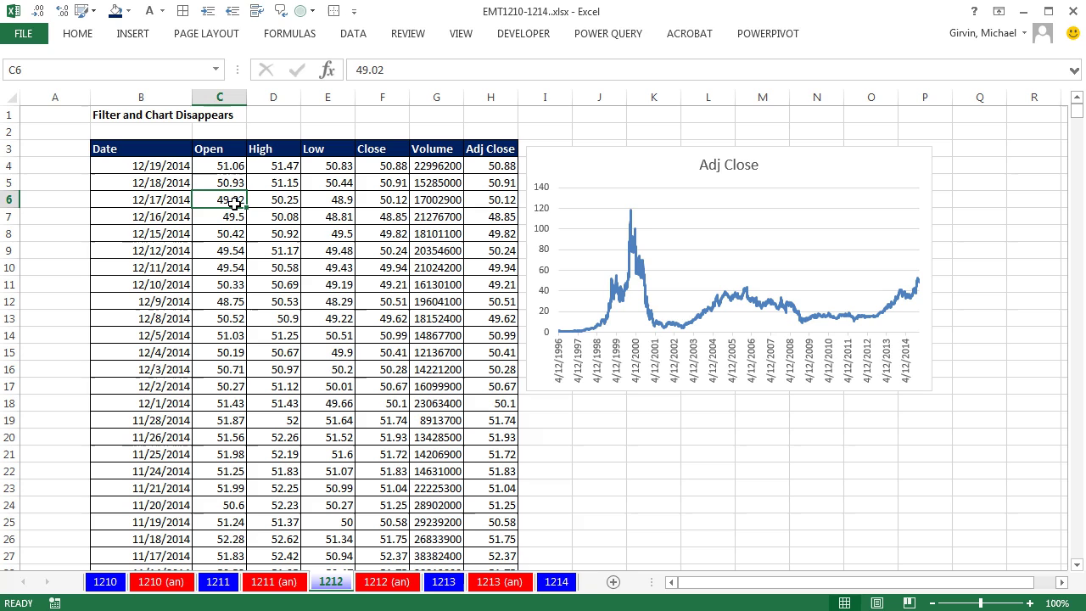
# - Turn on AutoFilter for the stock table with Ctrl+Shift+L
pyautogui.click(236, 168)
pyautogui.click(233, 213)
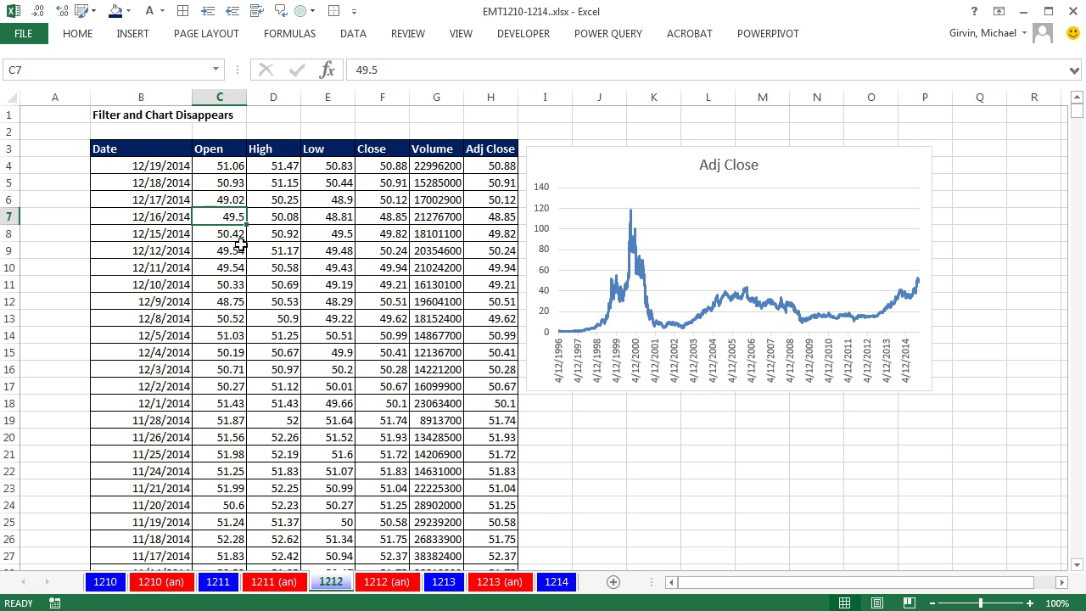
pyautogui.click(356, 33)
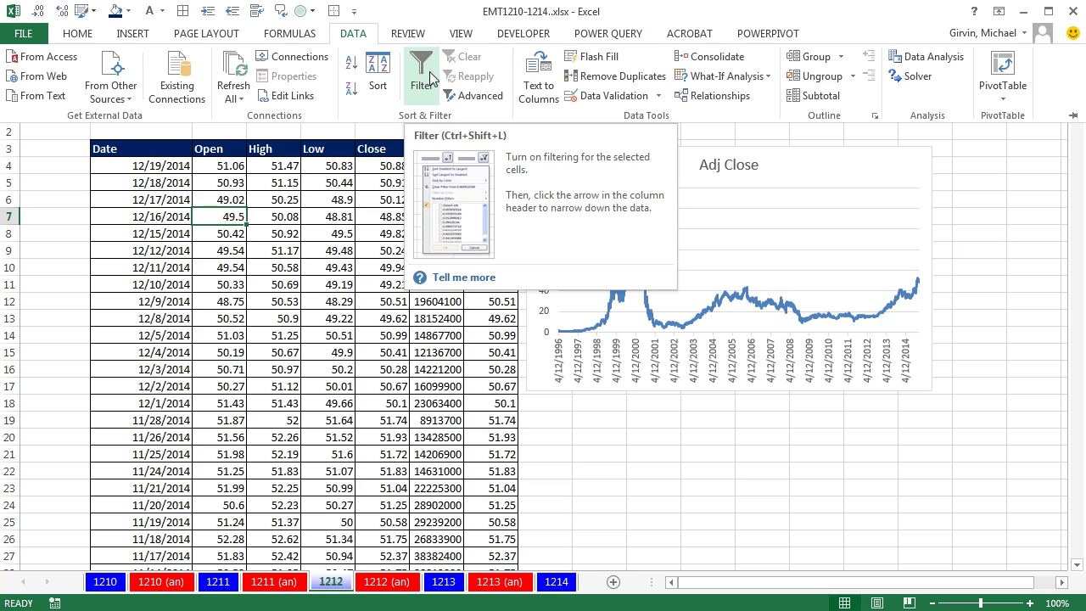
pyautogui.click(288, 285)
pyautogui.hotkey('ctrl', 'shift', 'l')
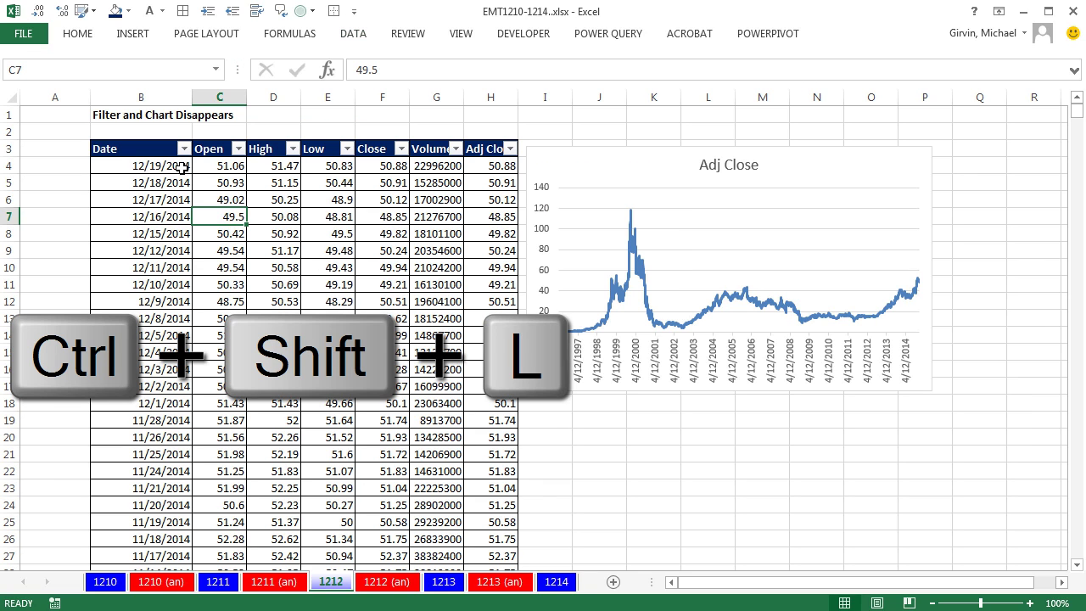
# - Filter the Date column to show only 2014 rows
pyautogui.click(182, 148)
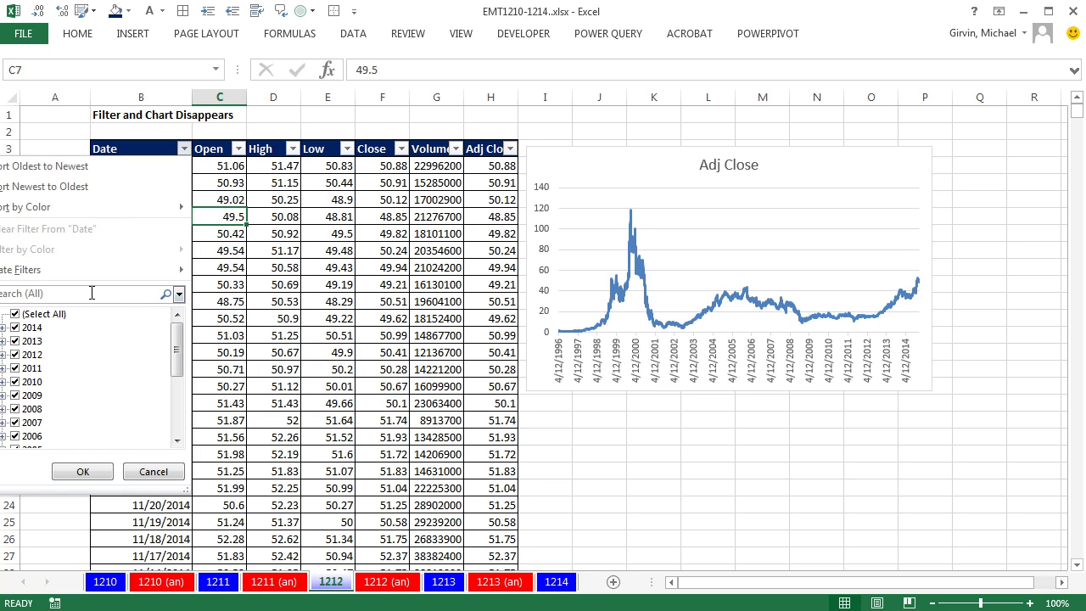
pyautogui.click(17, 315)
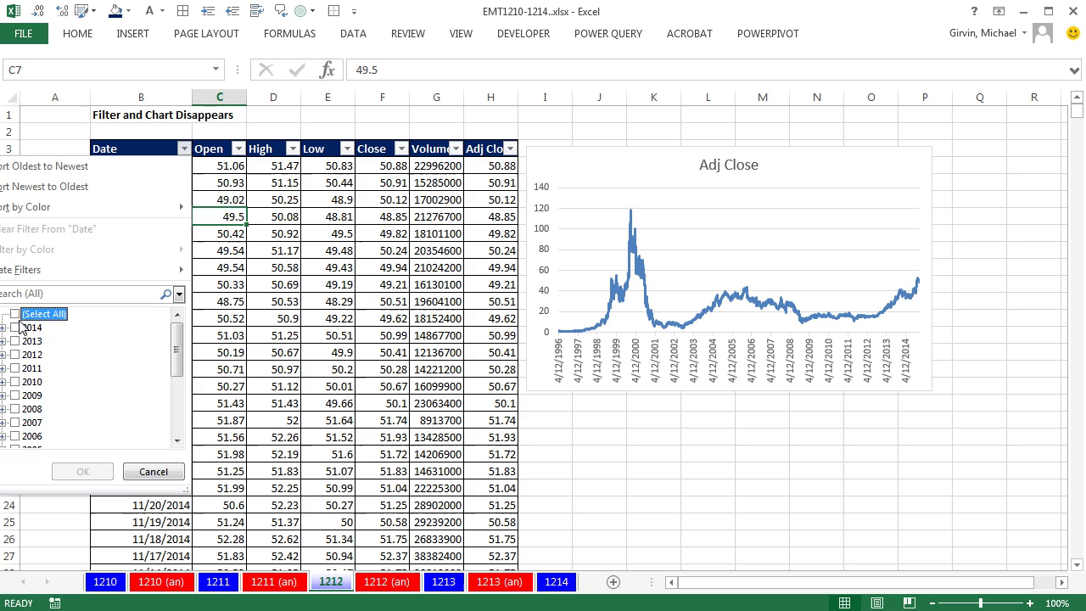
pyautogui.click(17, 327)
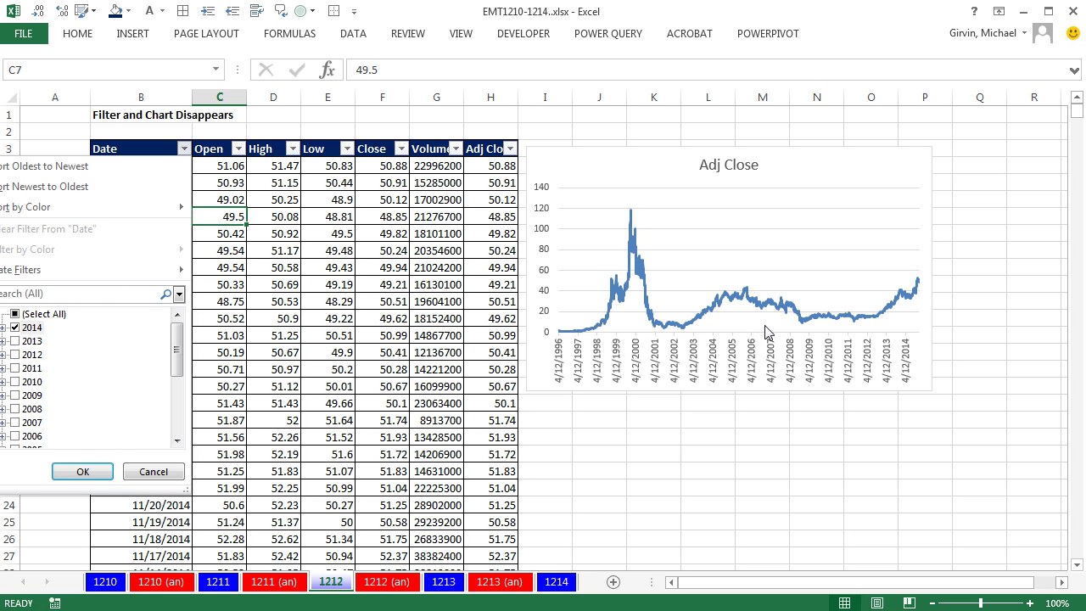
pyautogui.click(86, 467)
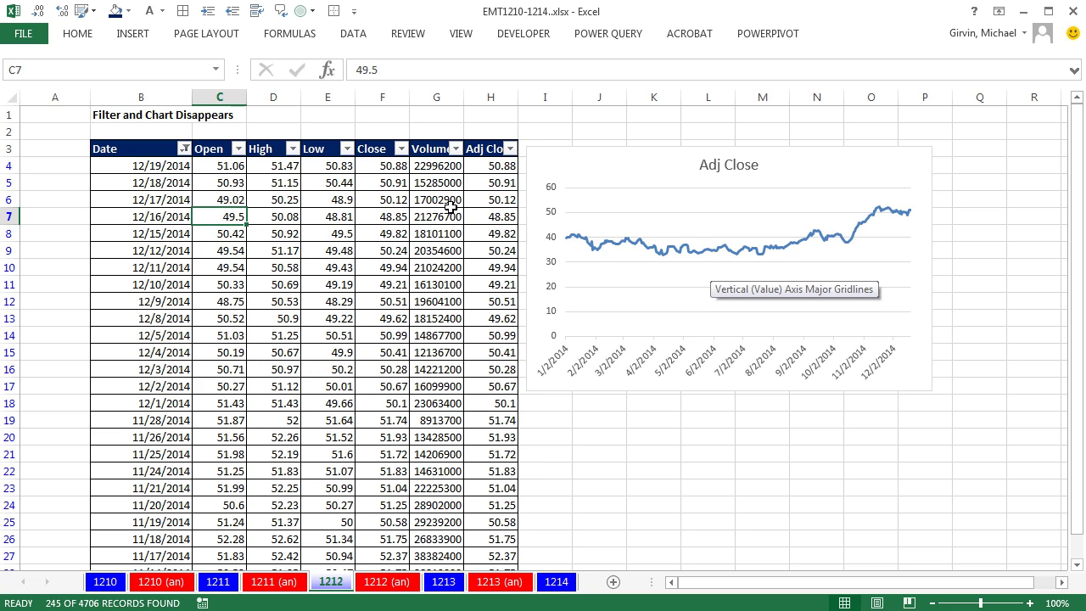
# - Change the Date filter from 2014 to 2013 only
pyautogui.click(183, 148)
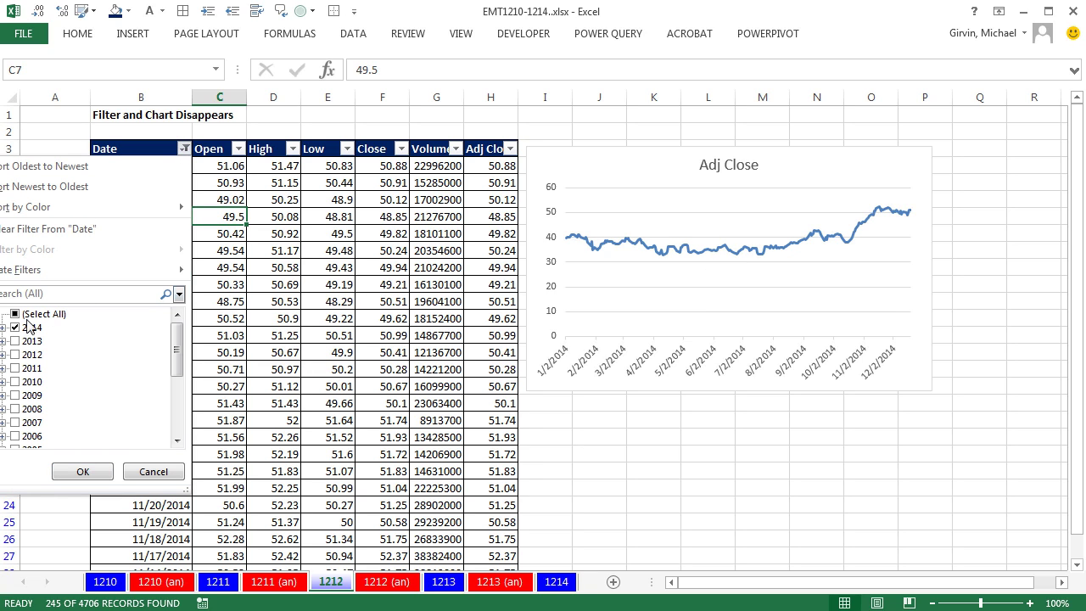
pyautogui.click(15, 327)
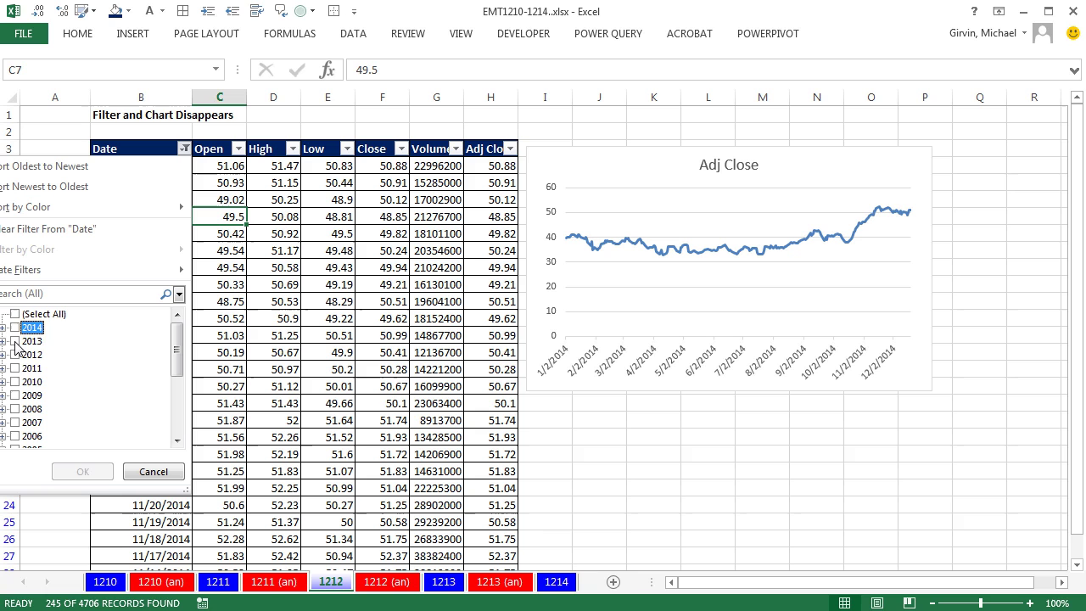
pyautogui.click(15, 341)
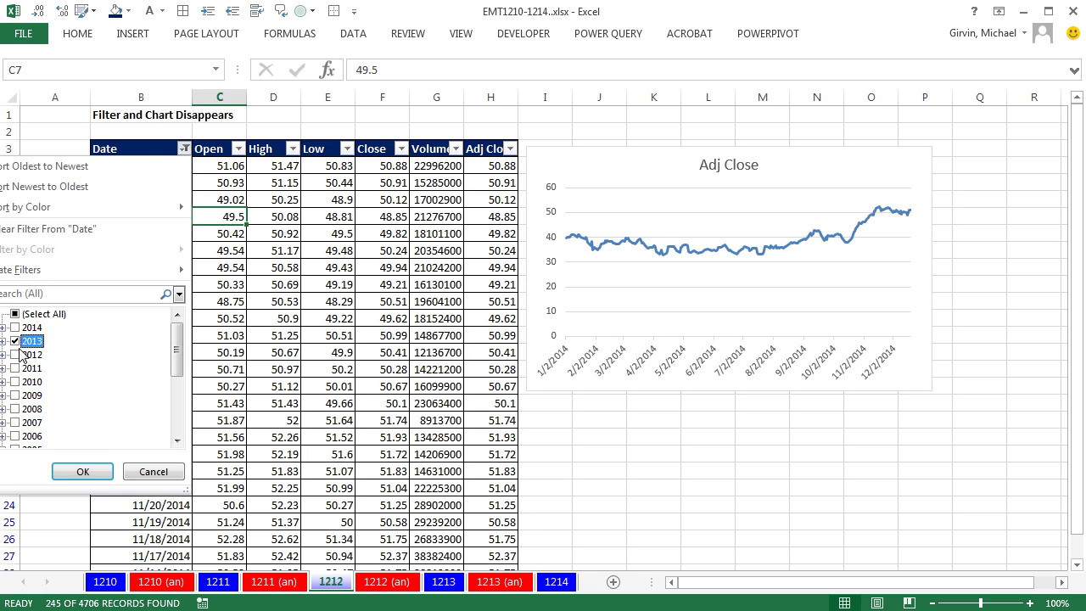
pyautogui.click(83, 471)
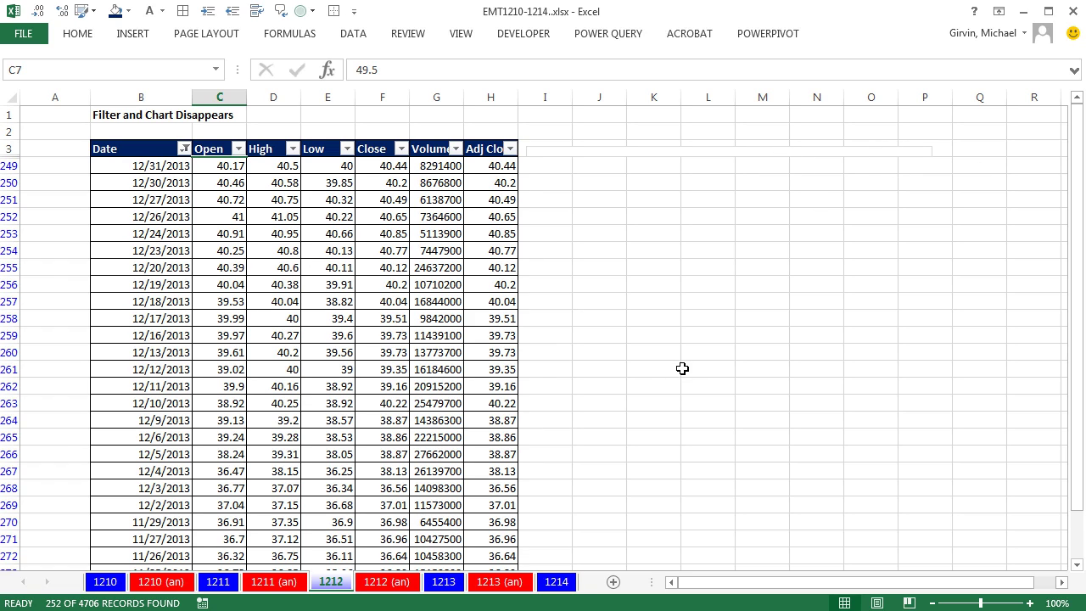
# - Select all years in the Date filter to show every row again
pyautogui.click(182, 149)
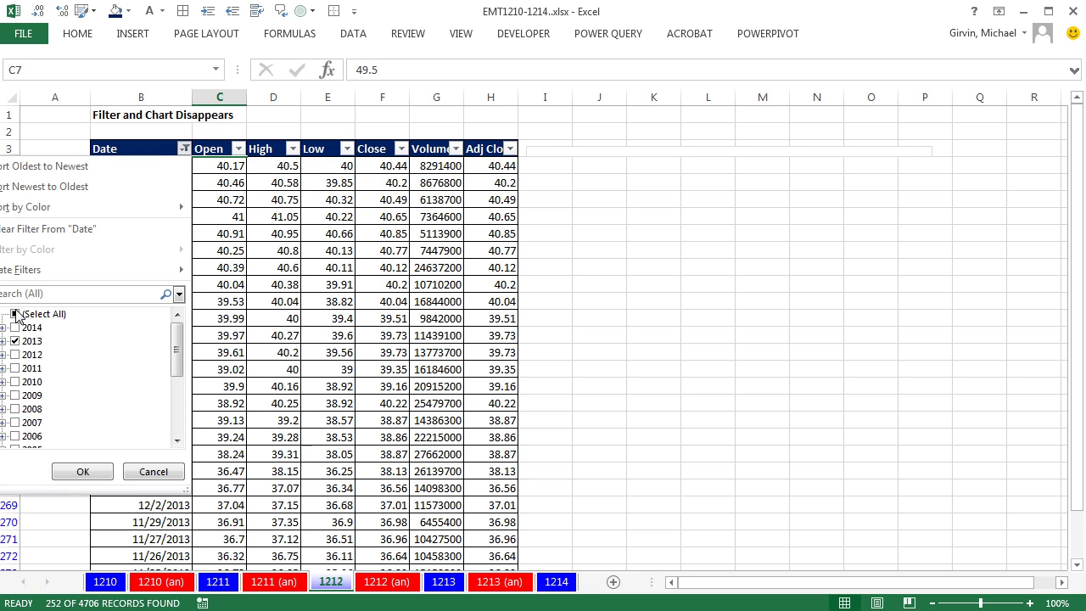
pyautogui.click(29, 314)
pyautogui.click(81, 478)
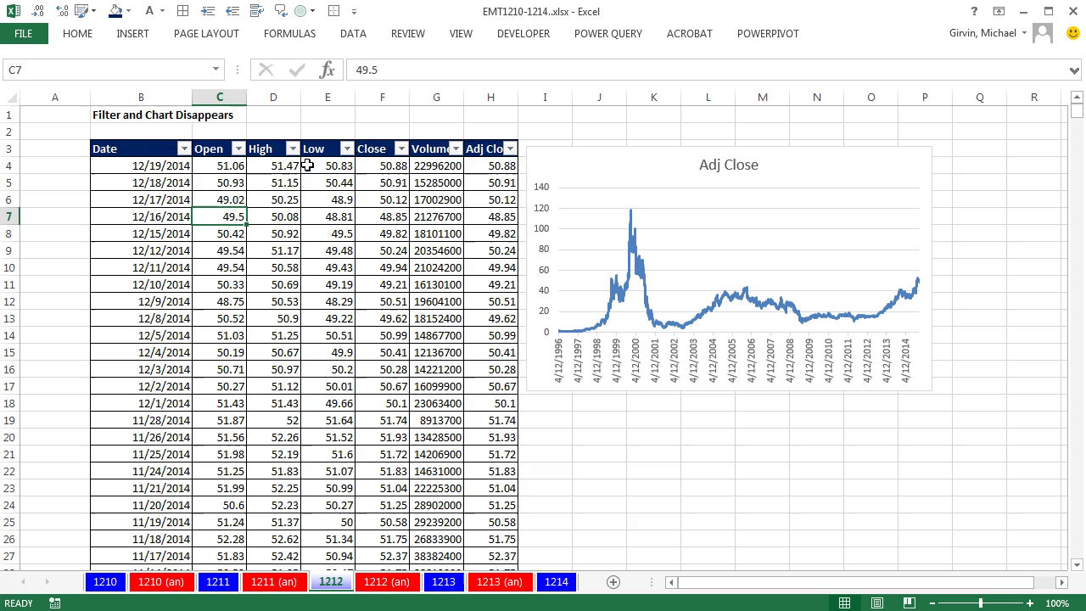
# - Insert 19 blank rows at the top of the sheet, above the stock table
pyautogui.moveTo(10, 114); pyautogui.dragTo(20, 401)
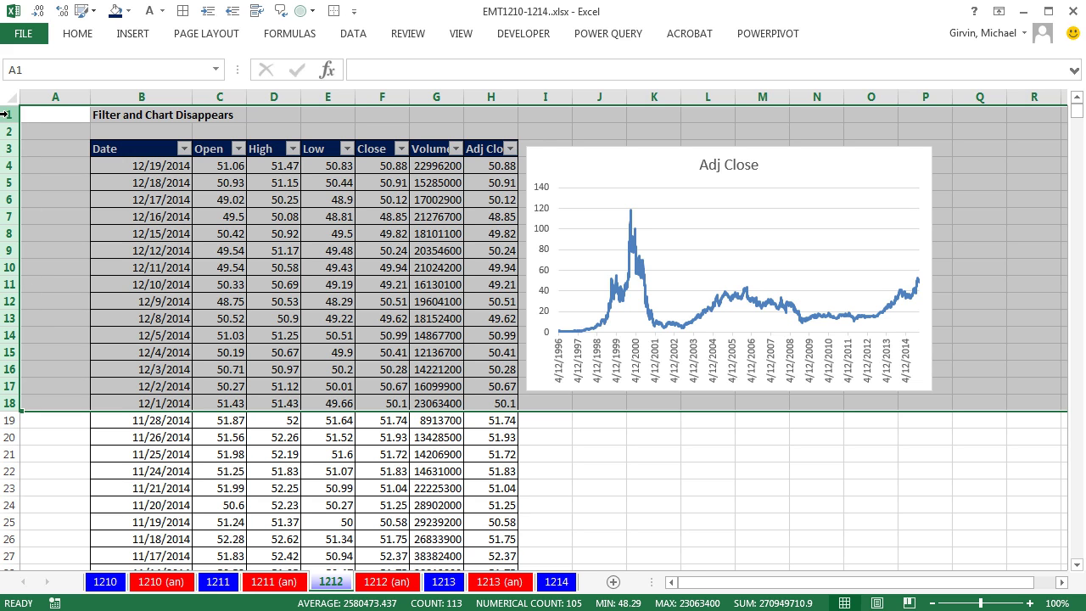
pyautogui.moveTo(5, 115); pyautogui.dragTo(9, 422)
pyautogui.rightClick(7, 250)
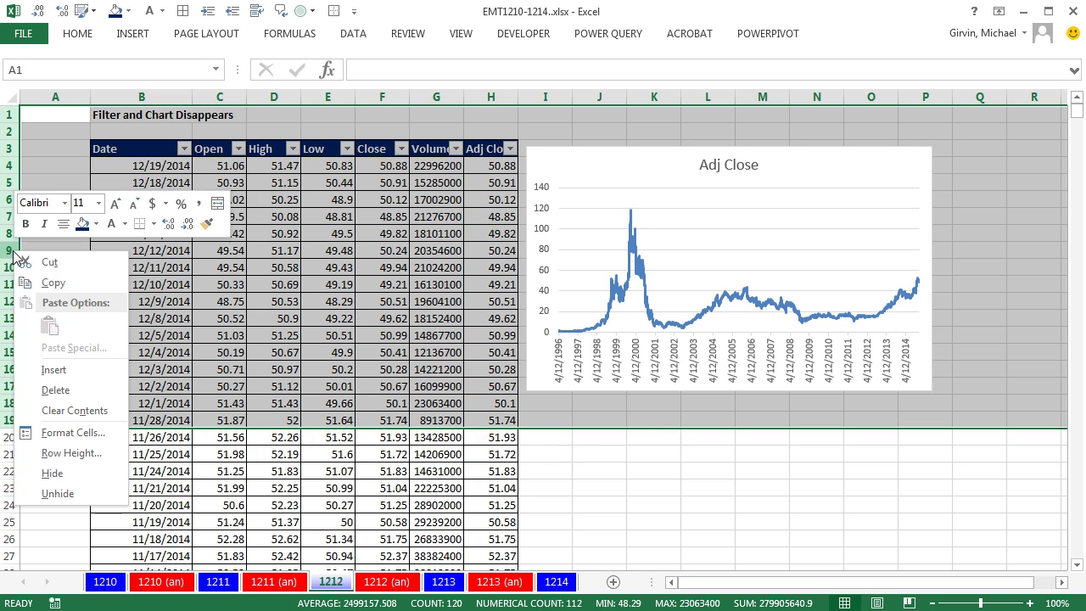
pyautogui.click(56, 370)
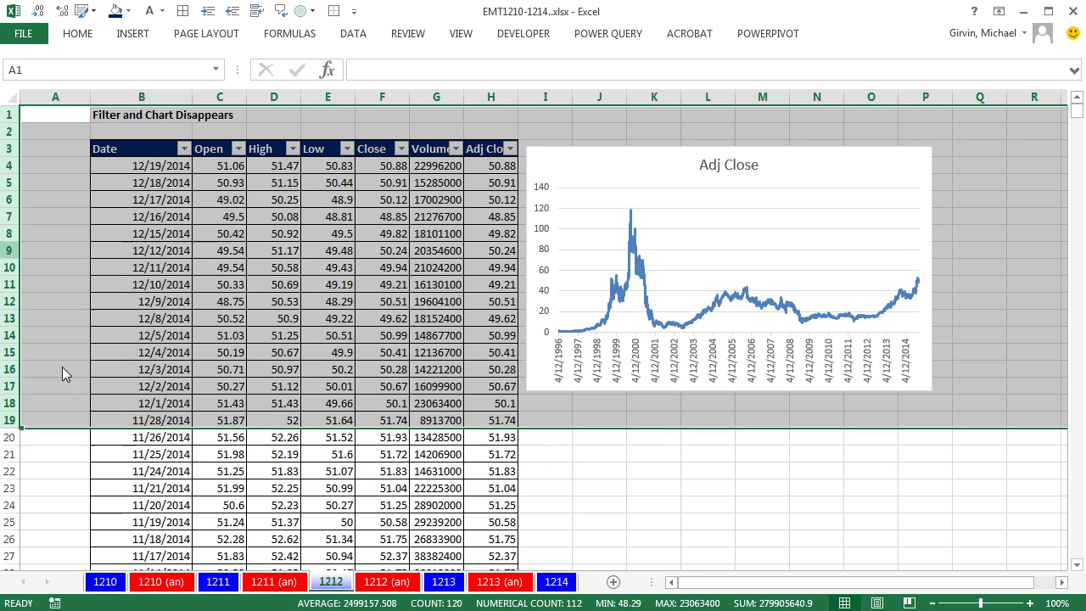
# - Drag the Adj Close chart up into the empty rows above the table
pyautogui.click(599, 467)
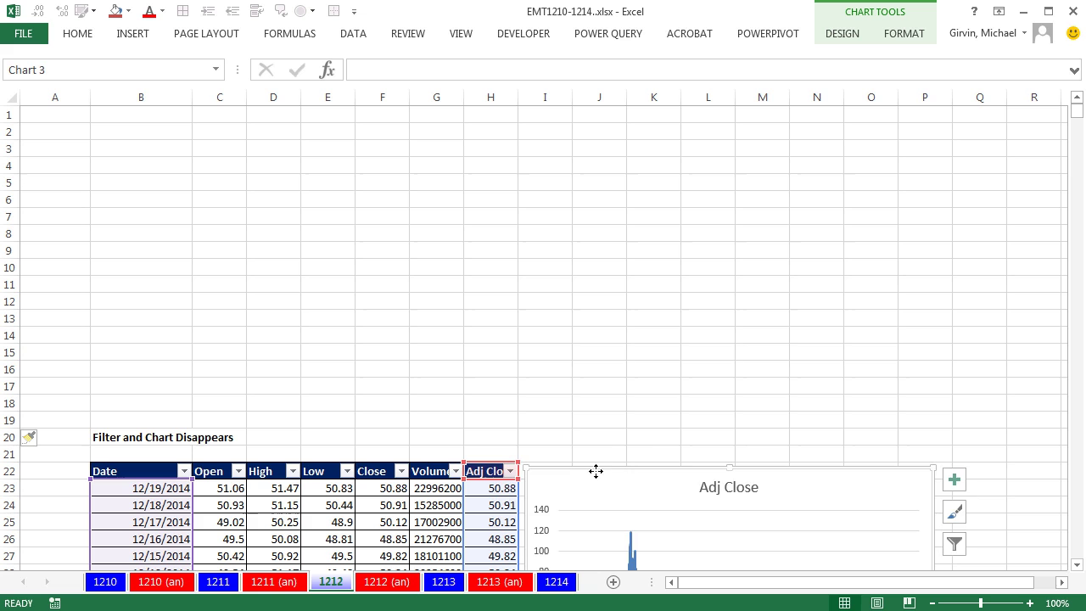
pyautogui.moveTo(593, 470); pyautogui.dragTo(150, 152)
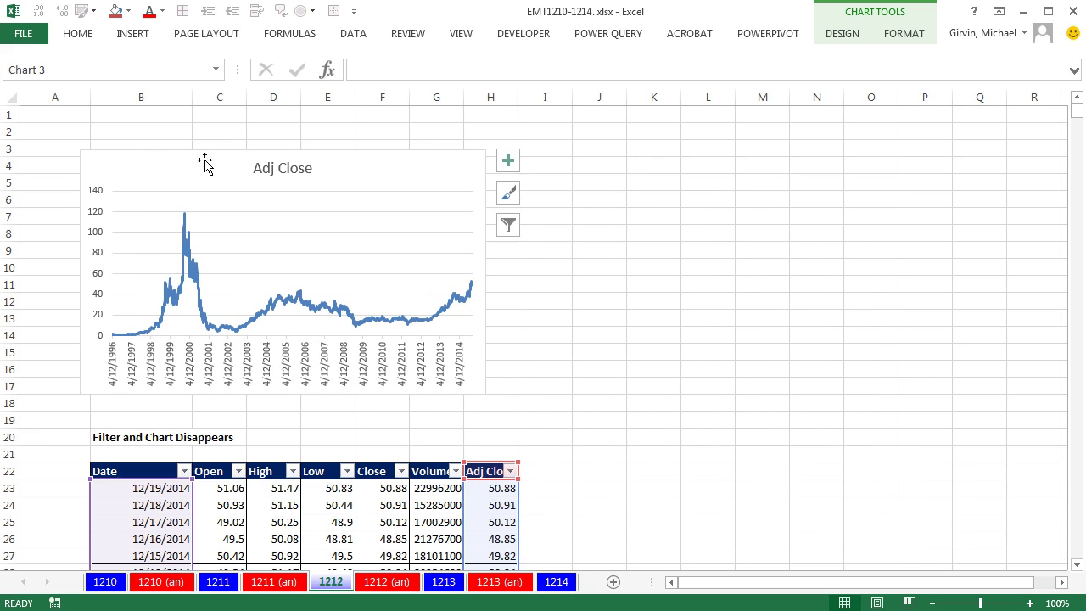
pyautogui.scroll(-2, 382, 235)
pyautogui.scroll(1, 447, 256)
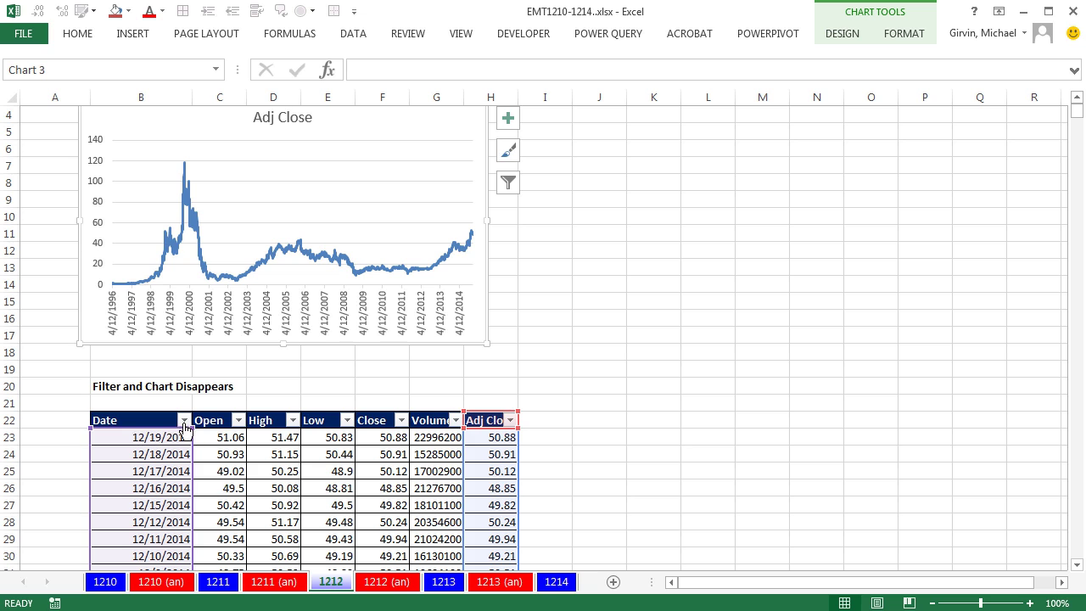
# - Filter the Date column to show only 2014 rows
pyautogui.click(184, 420)
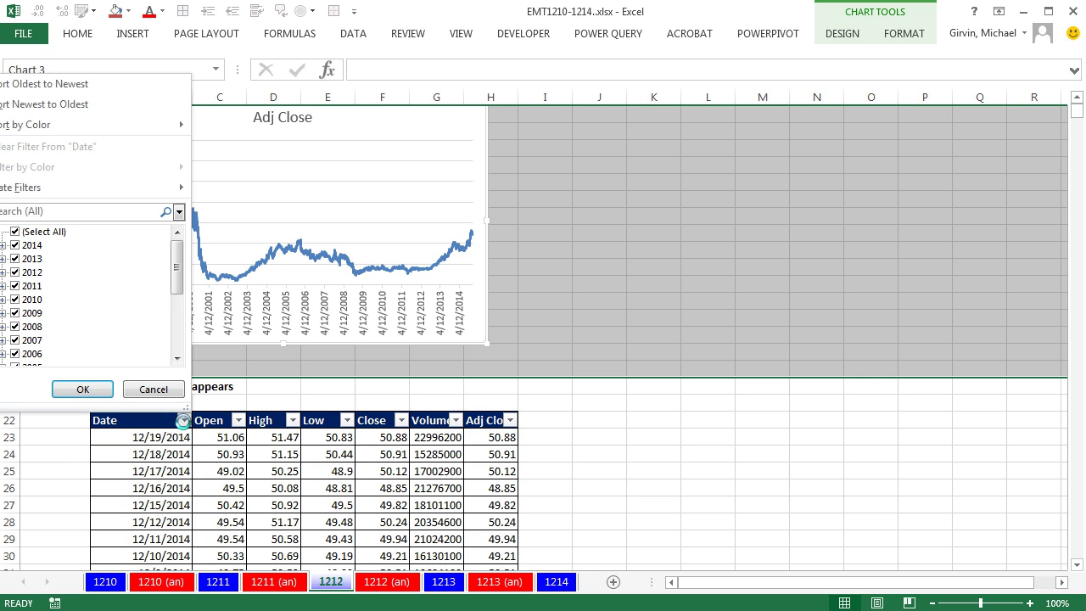
pyautogui.click(17, 231)
pyautogui.click(15, 245)
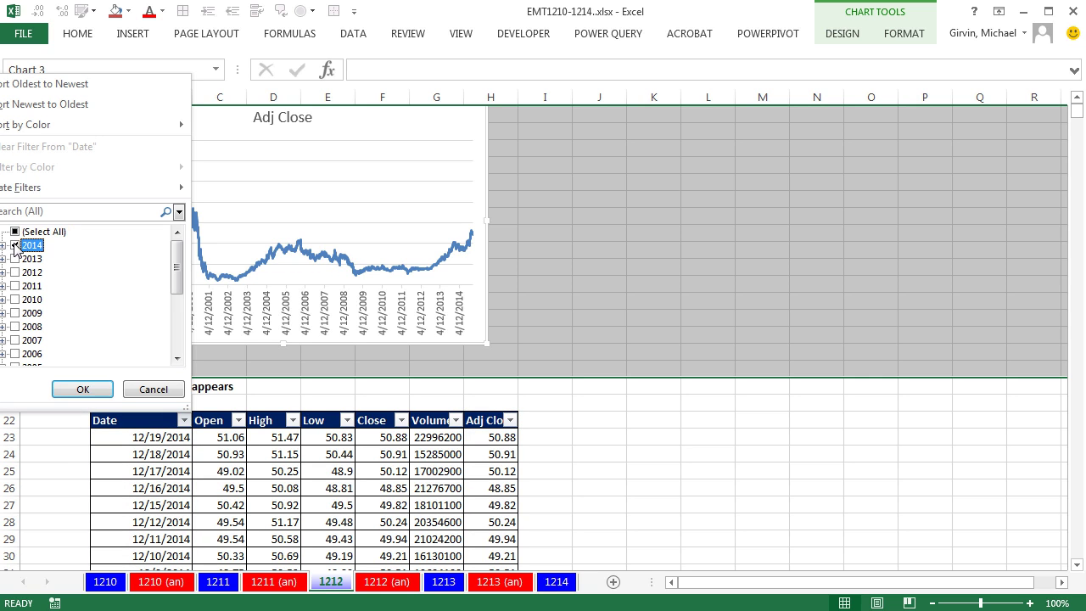
pyautogui.click(82, 389)
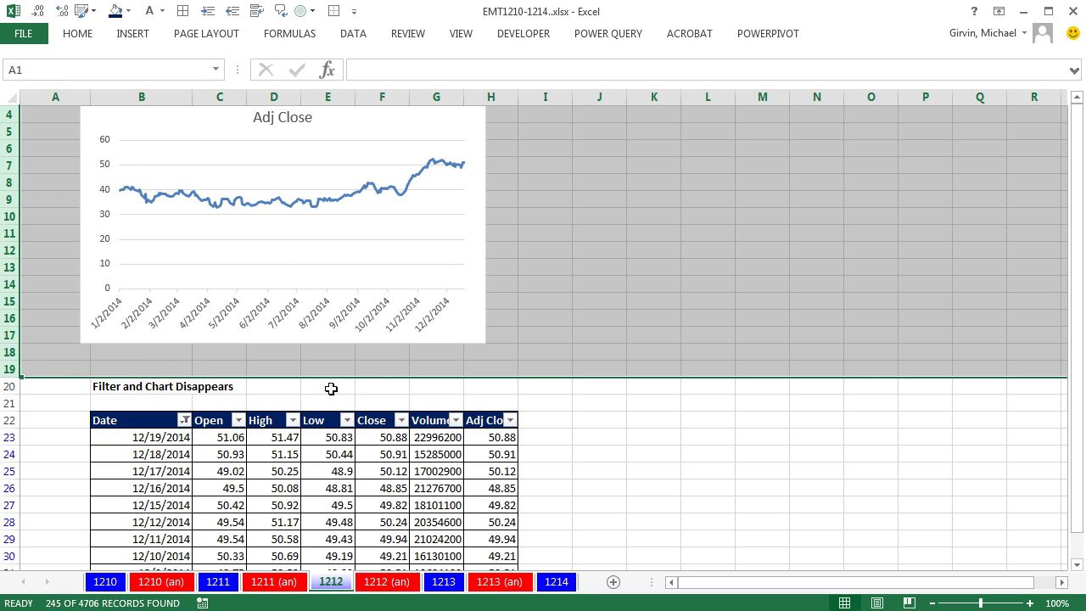
# - Switch the Date filter from 2014 to 2013 only
pyautogui.click(184, 422)
pyautogui.click(16, 245)
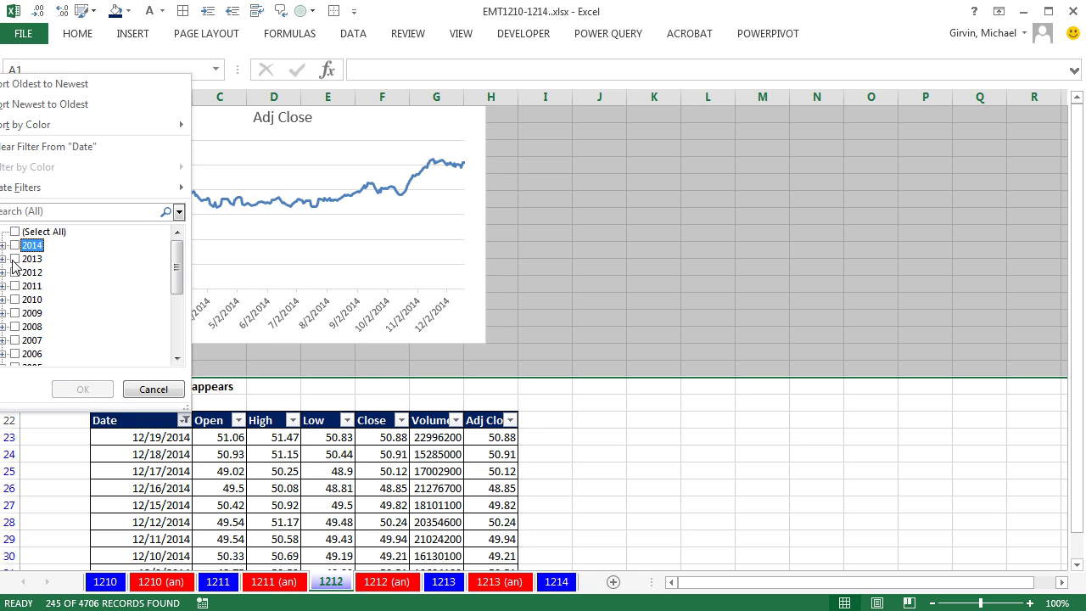
pyautogui.click(15, 245)
pyautogui.click(76, 390)
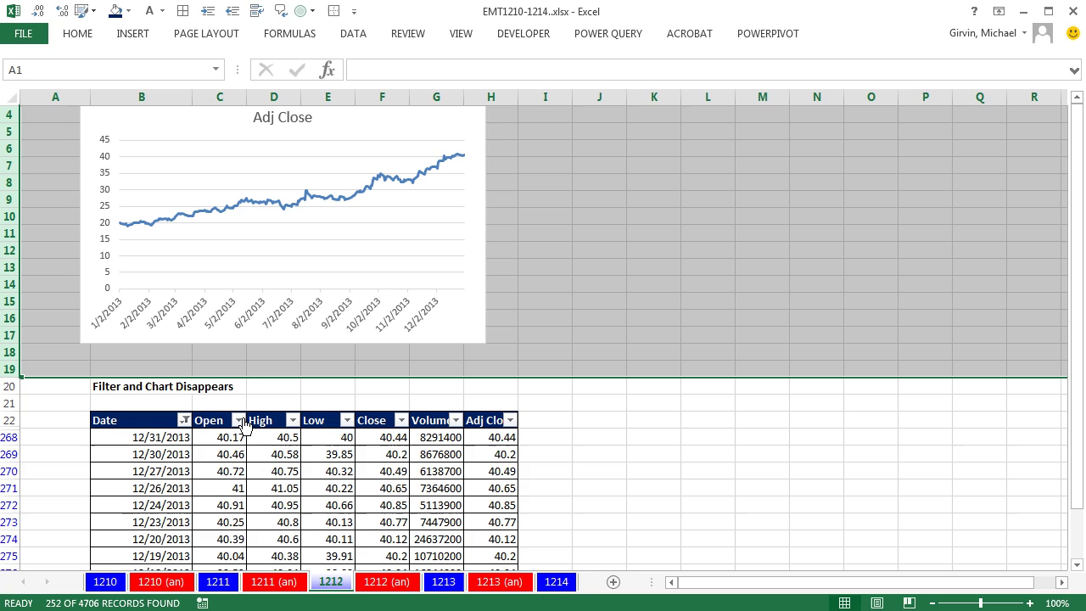